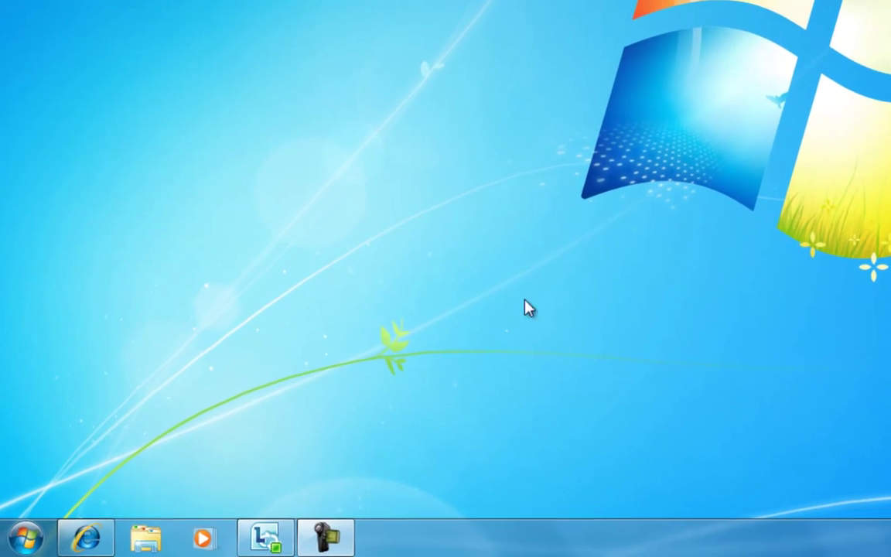
# In Control Panel's Sound settings, make the Plantronics headset microphone the default recording device
pyautogui.click(23, 537)
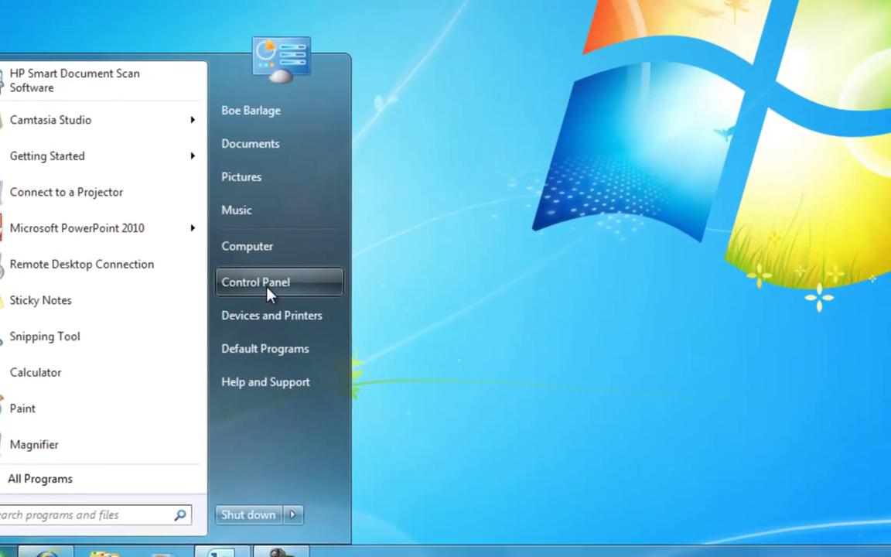
pyautogui.click(313, 255)
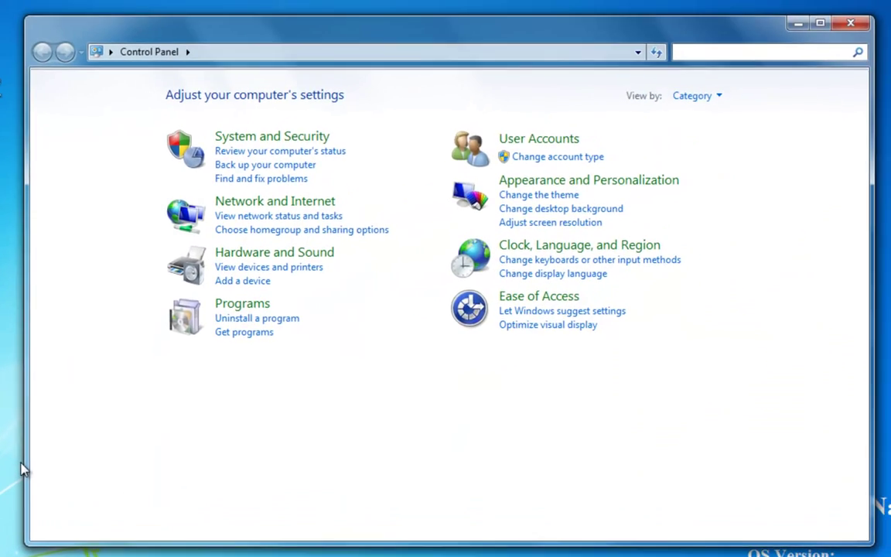
pyautogui.click(249, 258)
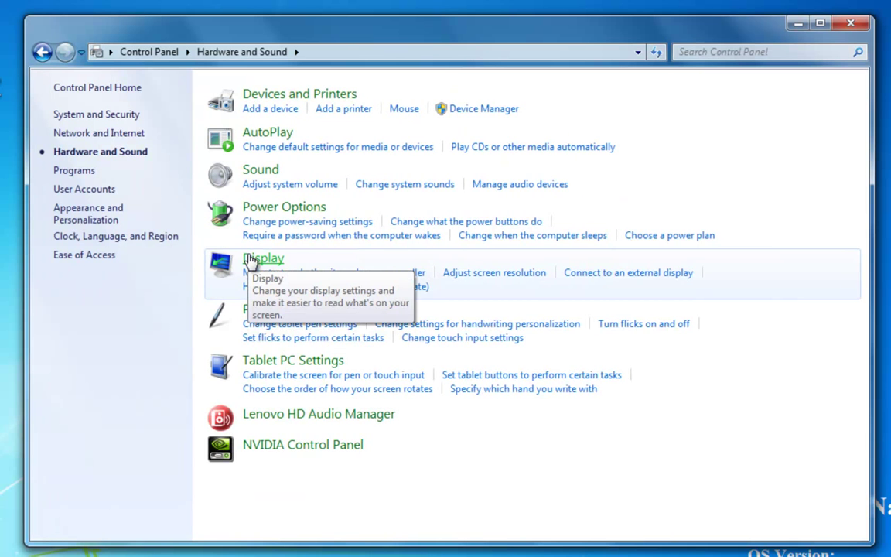
pyautogui.click(261, 172)
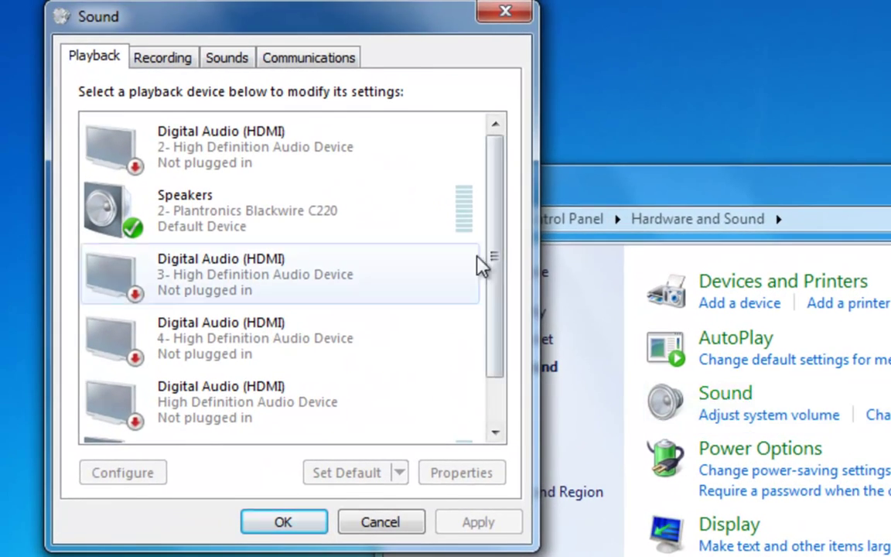
pyautogui.click(172, 66)
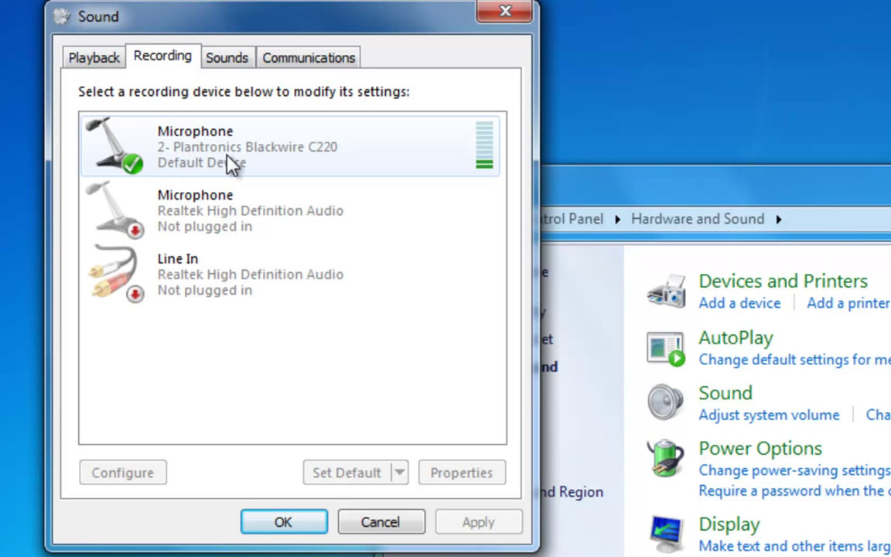
pyautogui.click(201, 159)
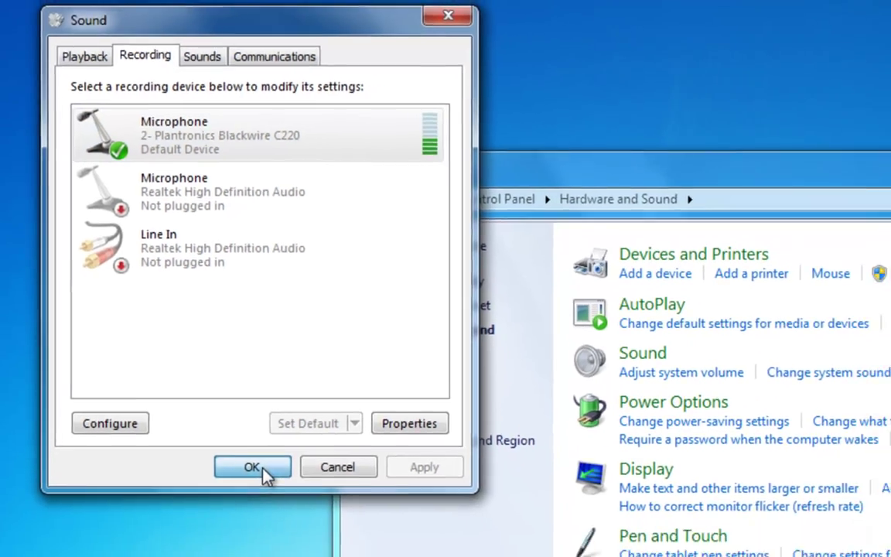
pyautogui.click(286, 524)
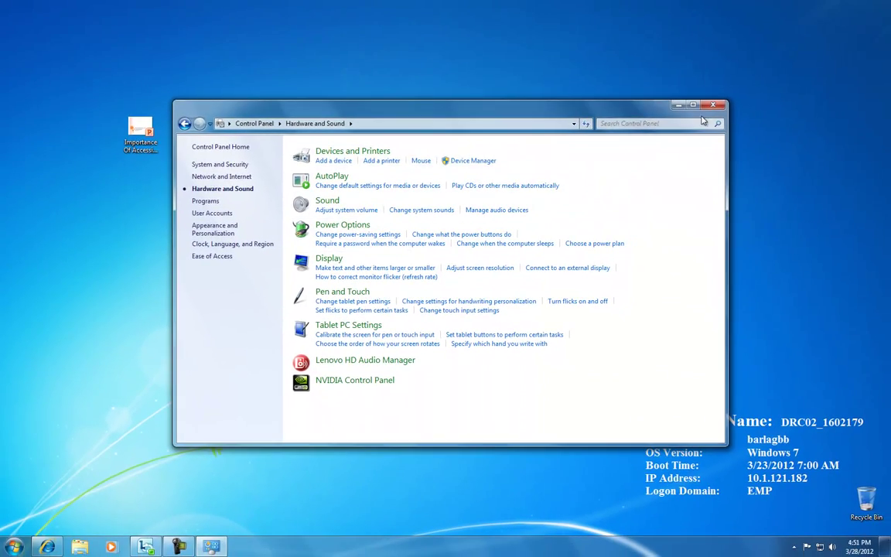
# Open the Importance of Accessibility presentation and start recording narration and timings from the first slide
pyautogui.click(712, 105)
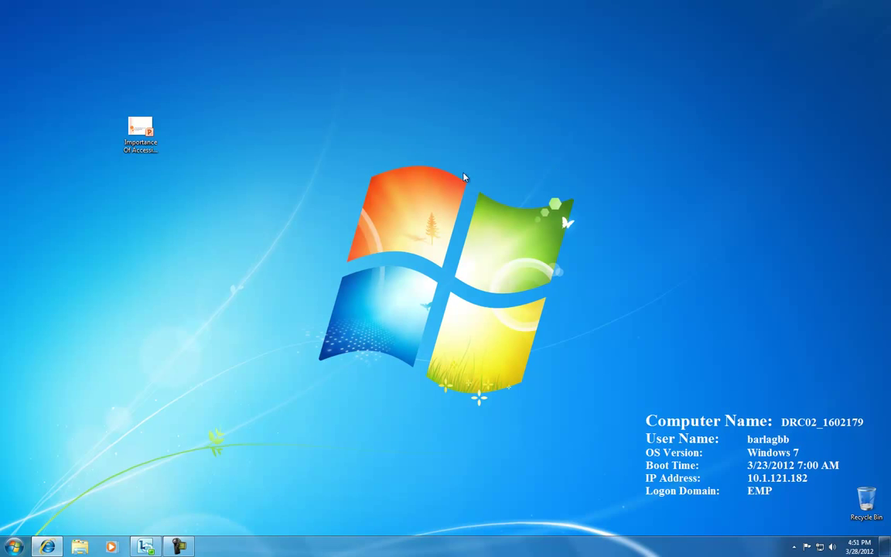
pyautogui.doubleClick(144, 130)
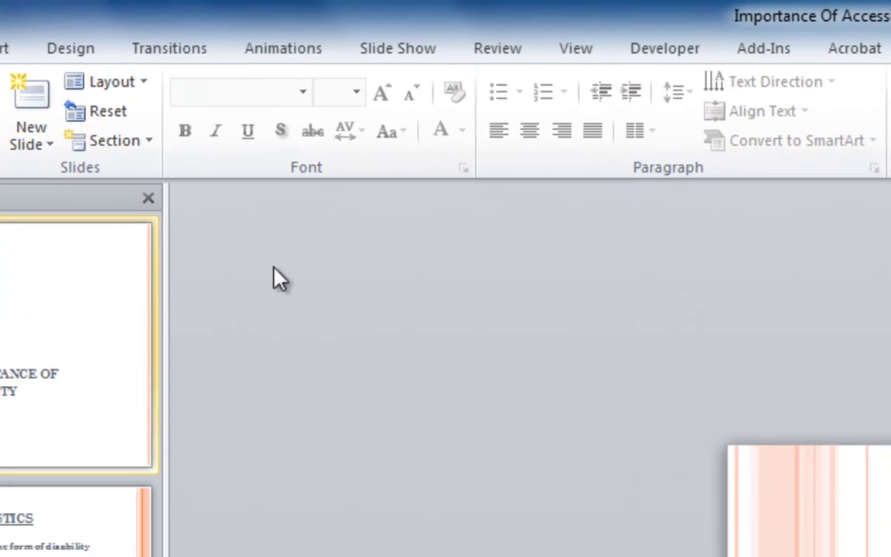
pyautogui.click(417, 62)
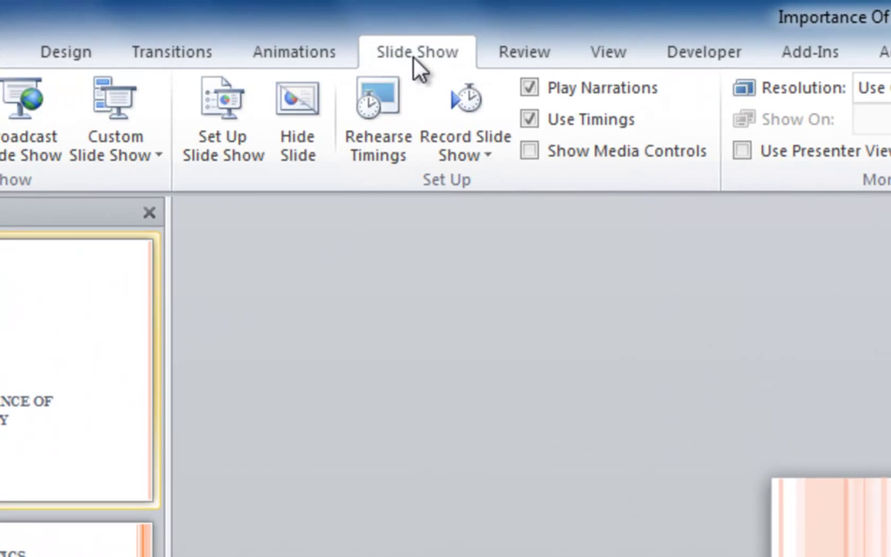
pyautogui.click(491, 157)
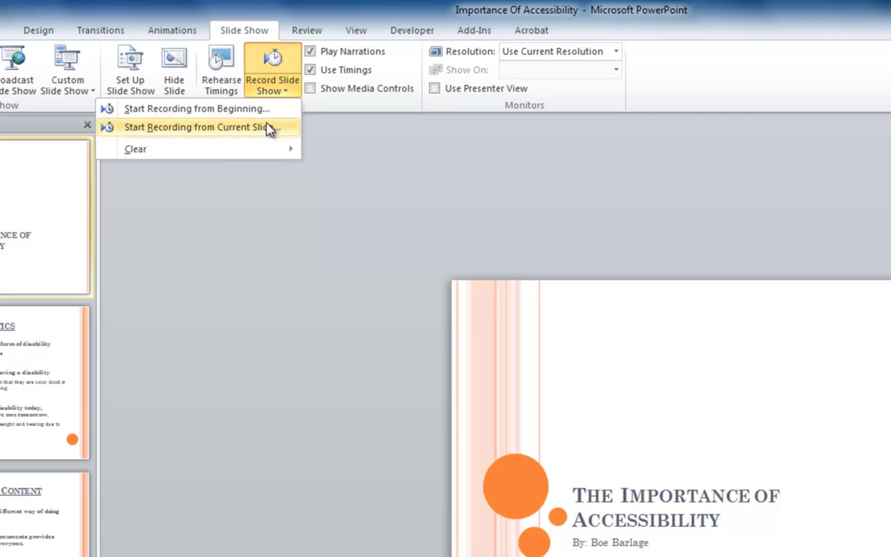
pyautogui.click(249, 112)
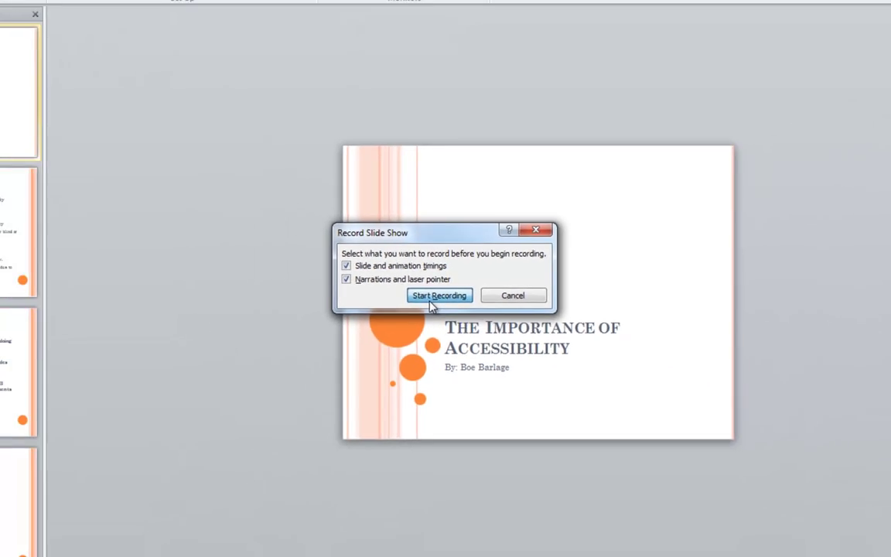
pyautogui.click(409, 341)
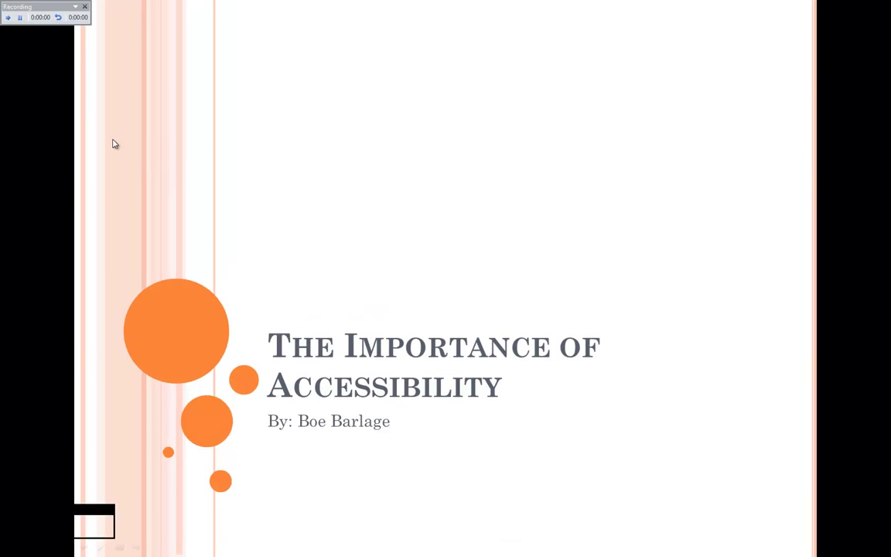
# Pause and resume the recording, then redo the title slide's narration from zero
pyautogui.click(19, 17)
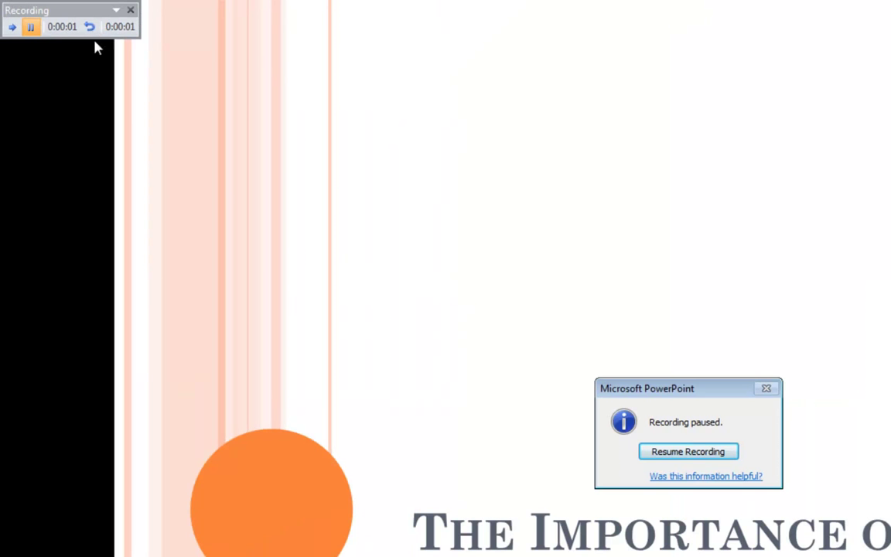
pyautogui.click(674, 455)
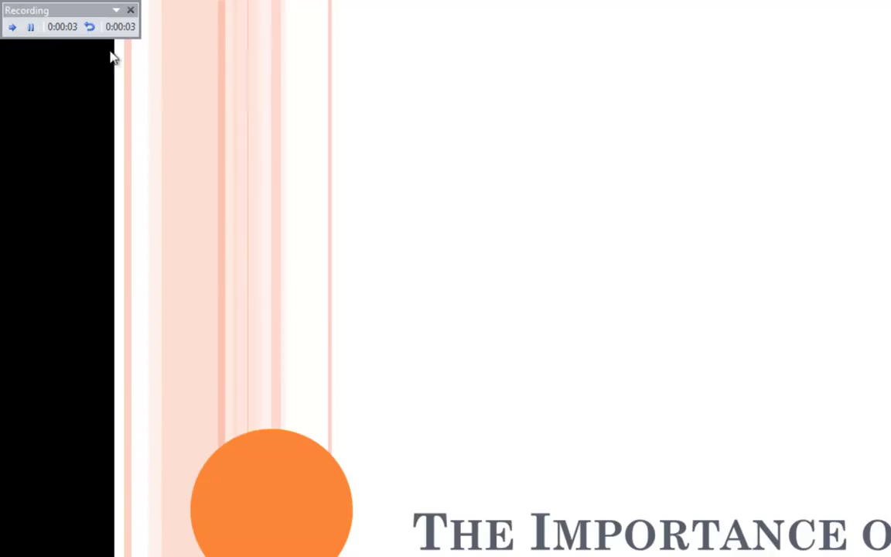
pyautogui.click(89, 26)
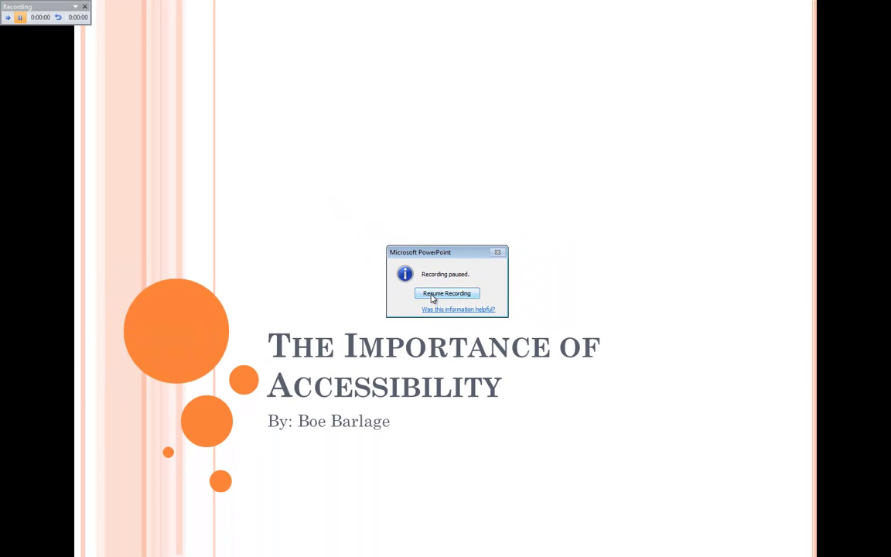
pyautogui.click(432, 294)
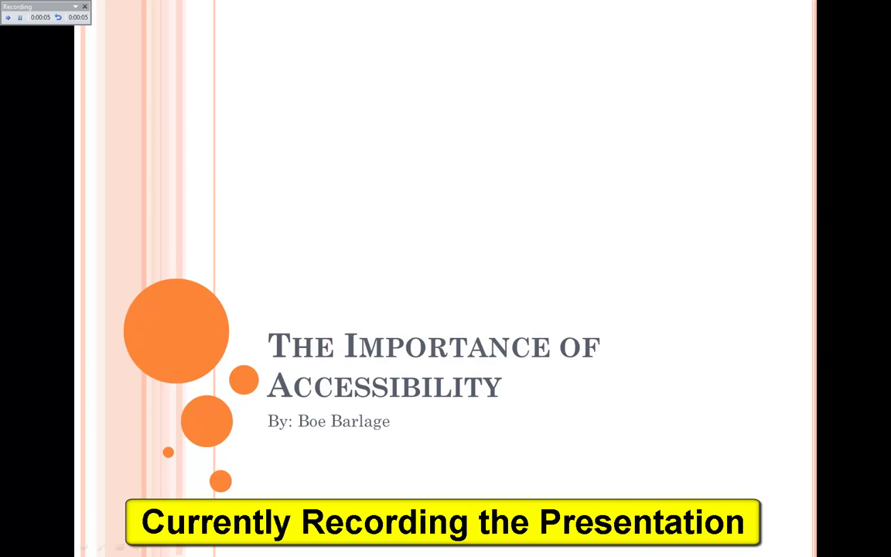
# Narrate the Accessibility Statistics slide through its three bullets, then advance to Creating Accessible Content
pyautogui.press('Right')
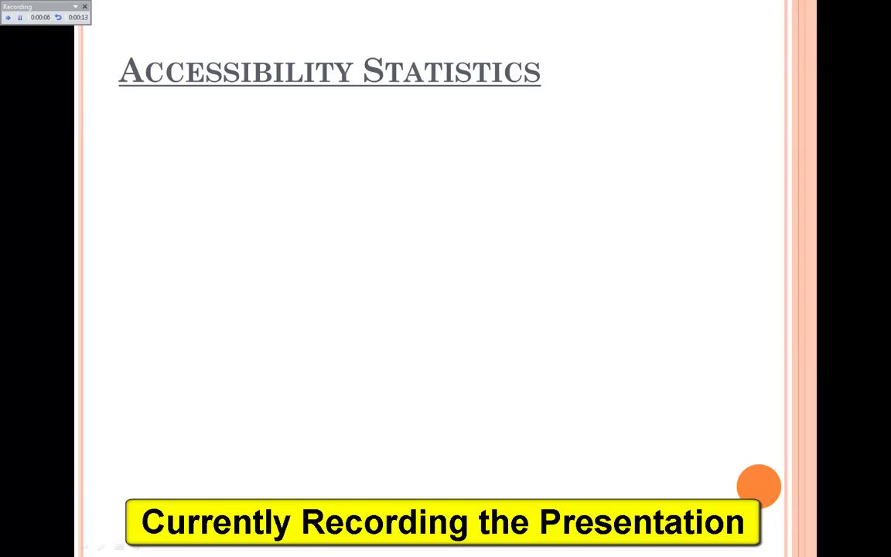
pyautogui.press('Right')
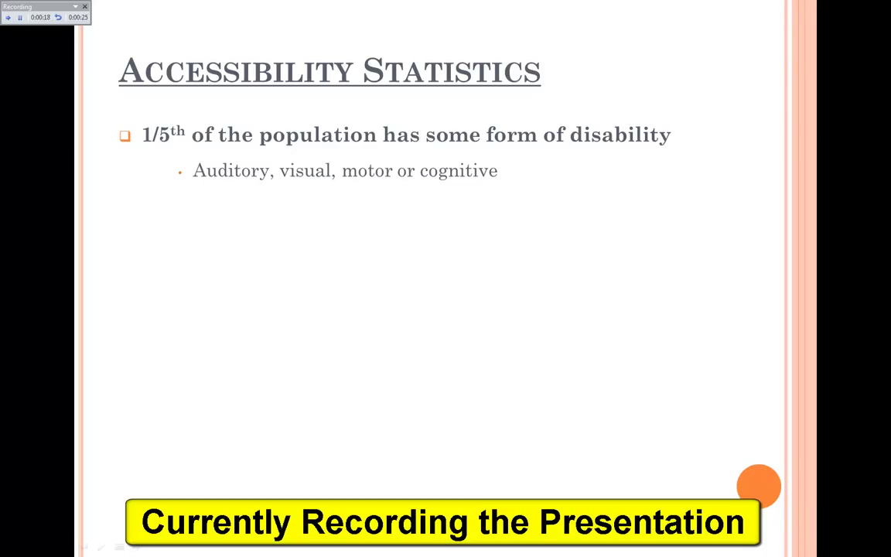
pyautogui.press('Right')
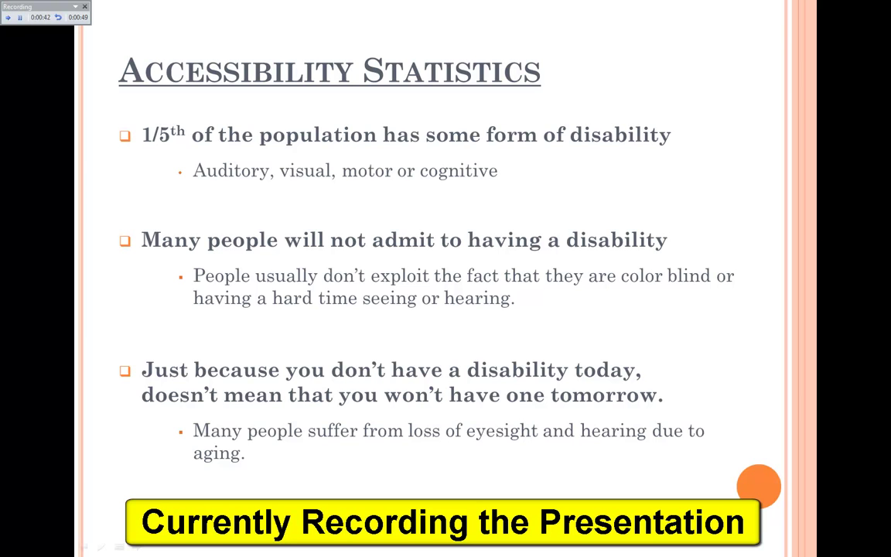
pyautogui.press('Right')
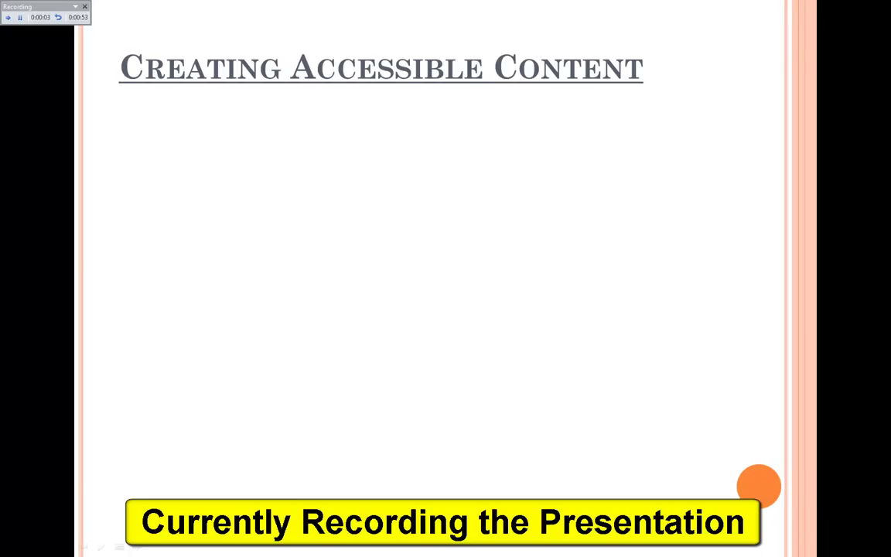
# Narrate the heading styles and screen readers bullets, advance to the Thanks slide, and end the recording
pyautogui.press('Right')
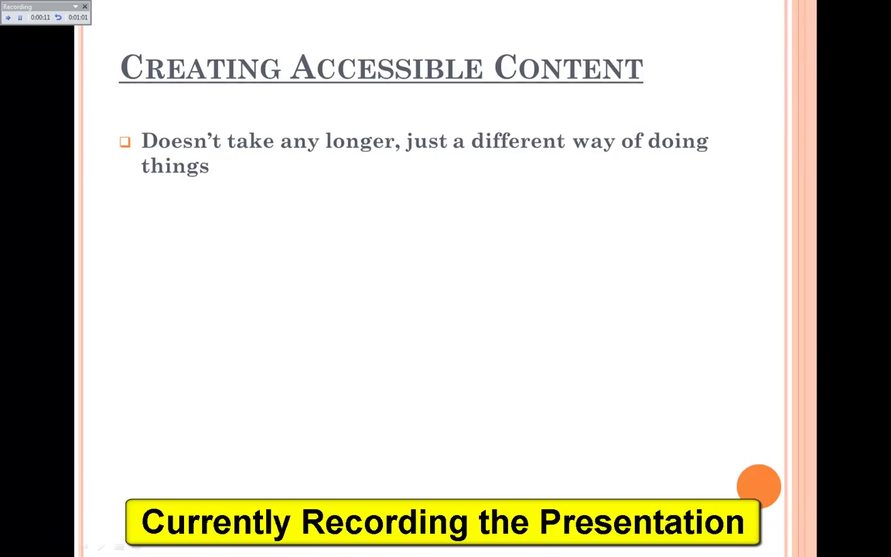
pyautogui.press('Right')
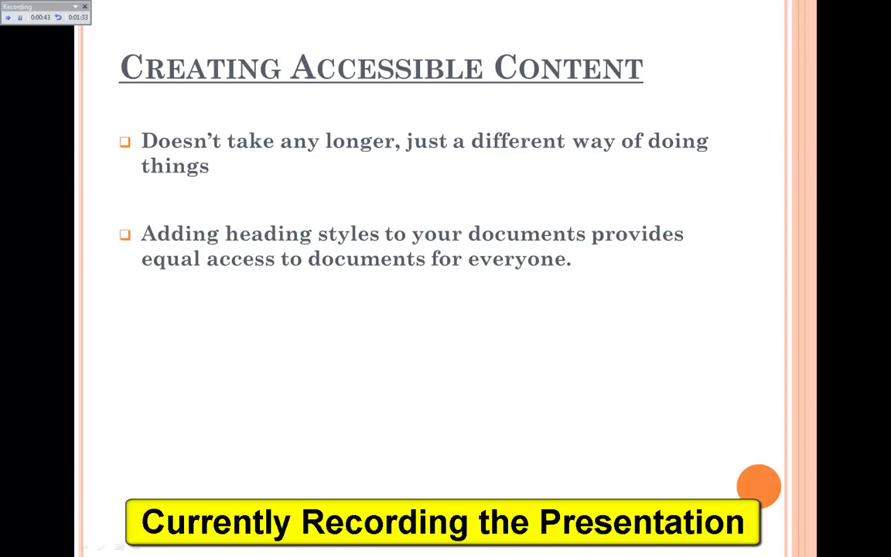
pyautogui.press('Right')
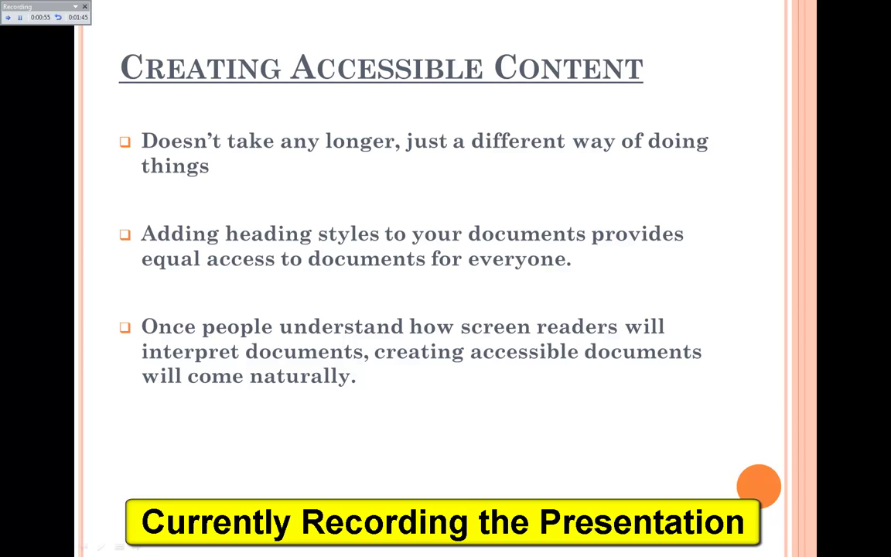
pyautogui.press('Right')
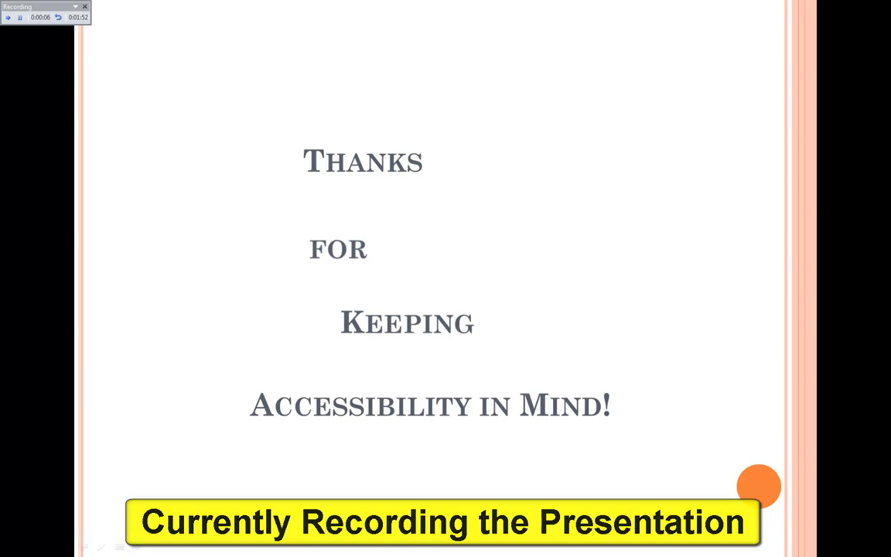
pyautogui.press('Escape')
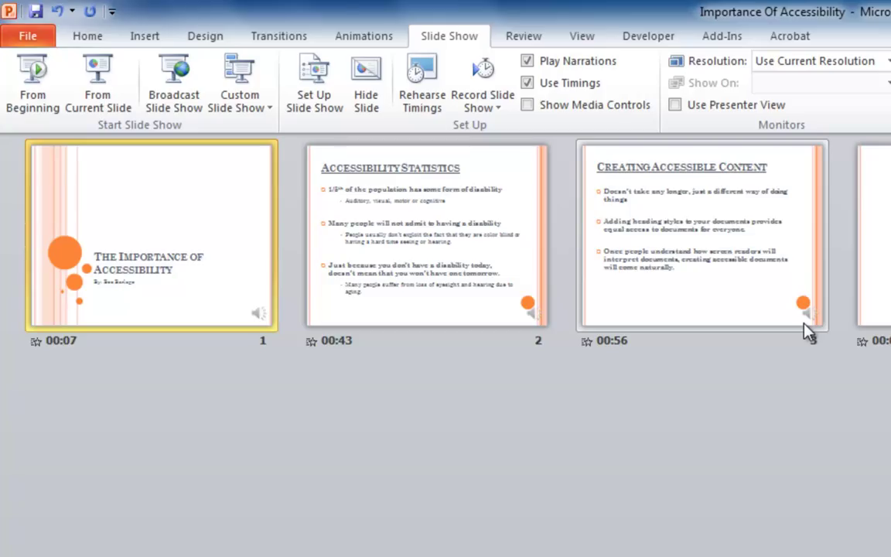
# Save the presentation to the Desktop as a Windows Media Video named Importance Of Accessibility
pyautogui.click(29, 39)
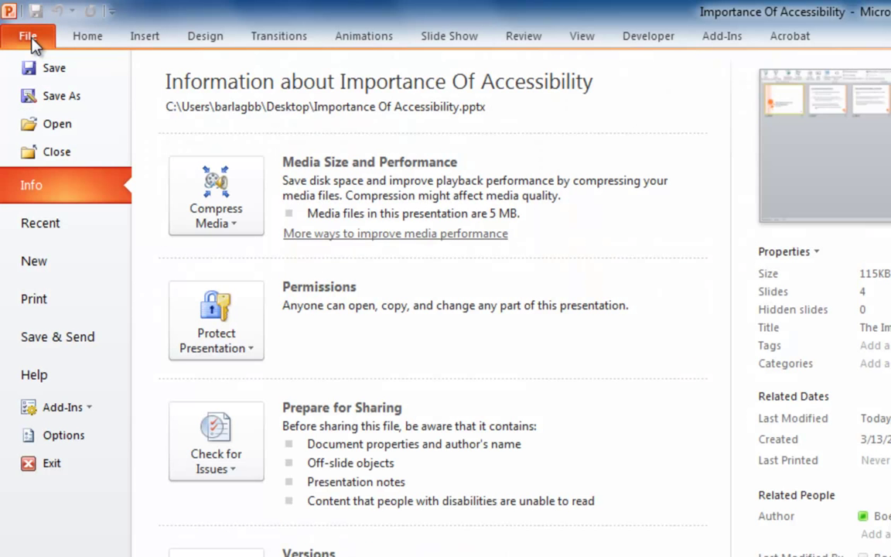
pyautogui.click(66, 99)
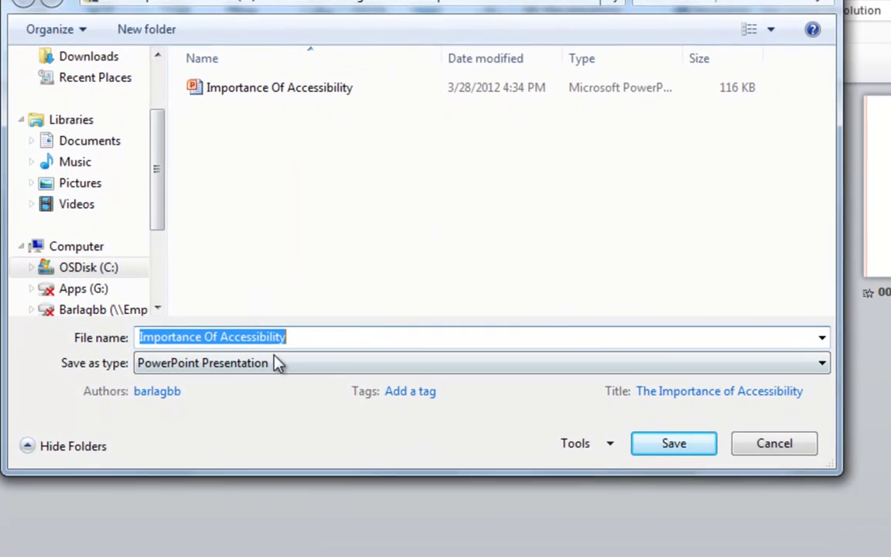
pyautogui.click(274, 412)
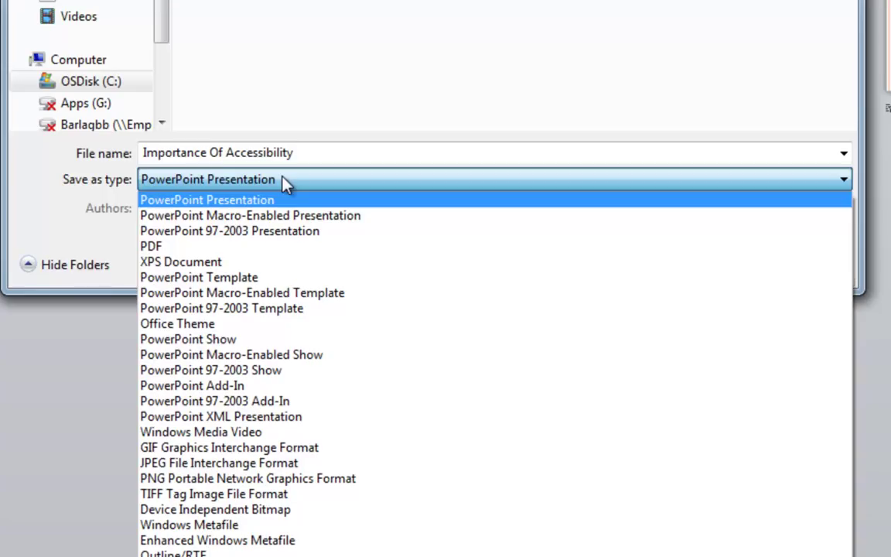
pyautogui.click(289, 434)
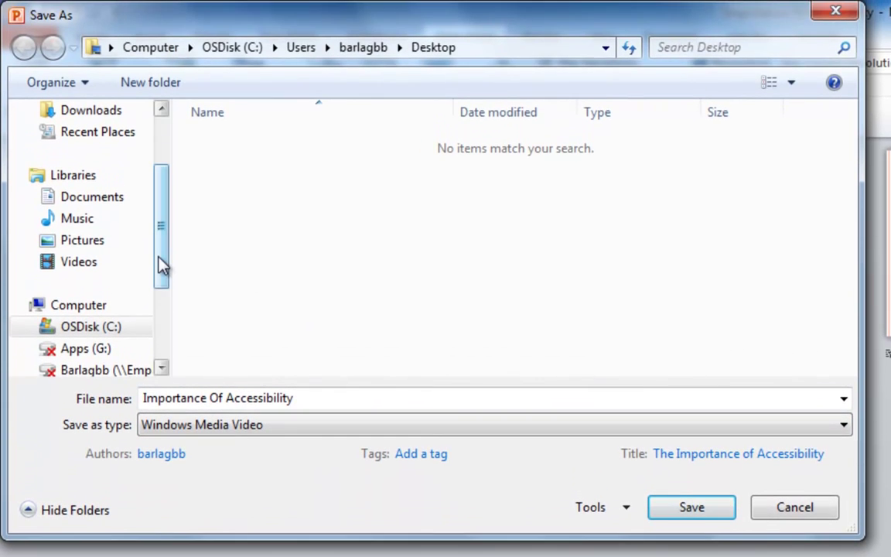
pyautogui.moveTo(159, 256); pyautogui.dragTo(159, 206)
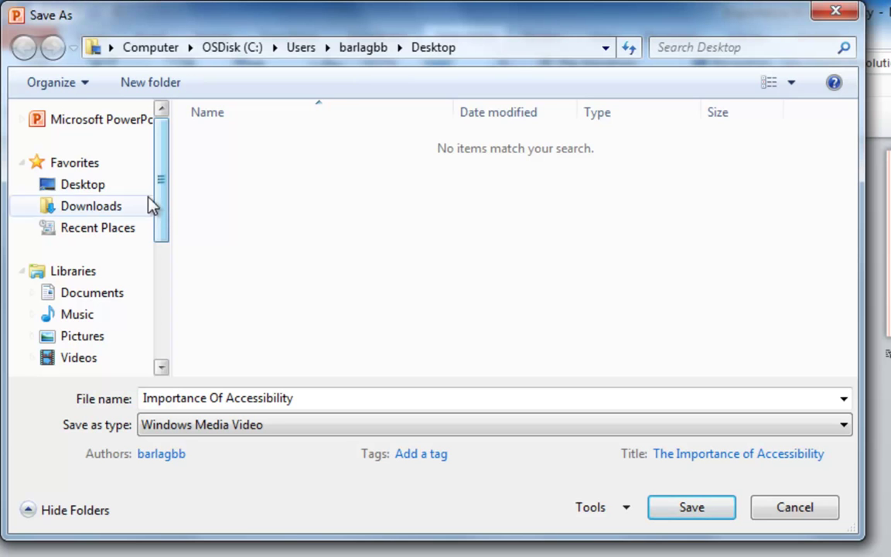
pyautogui.click(106, 185)
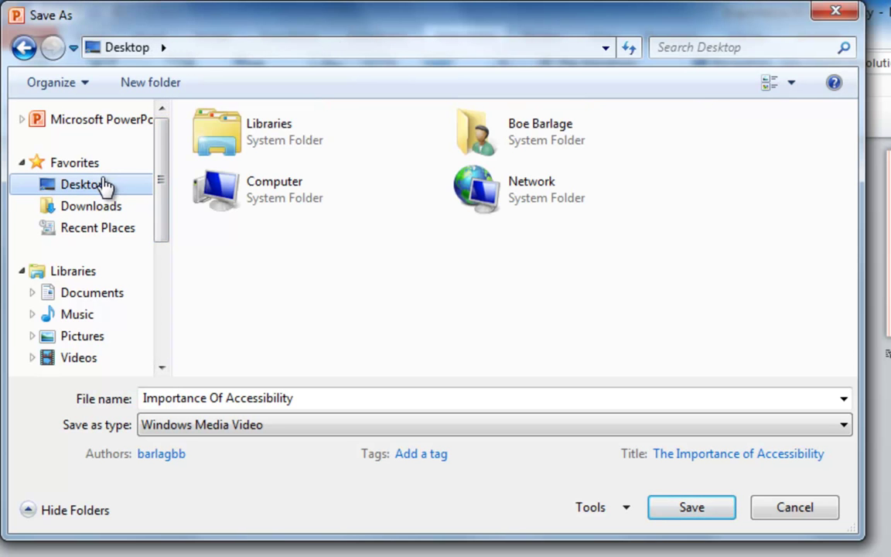
pyautogui.click(691, 507)
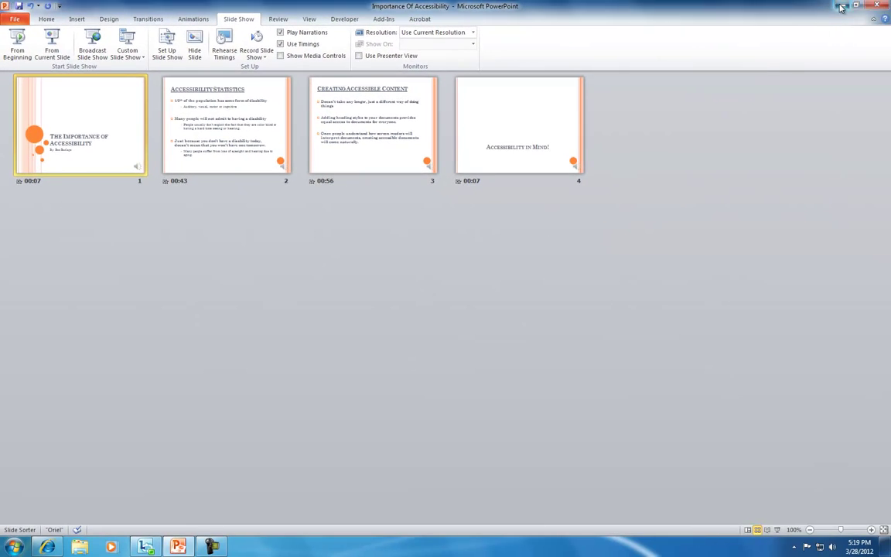
pyautogui.click(842, 6)
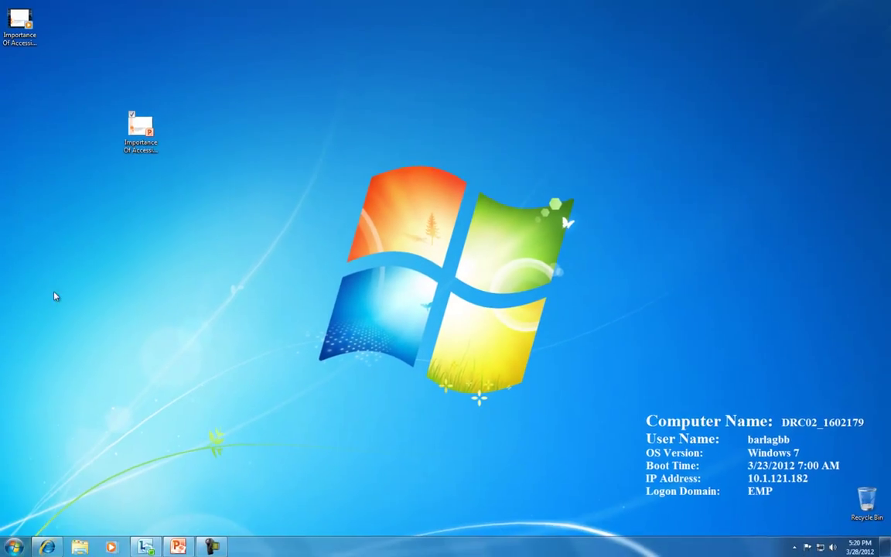
# Open YouTube in Internet Explorer and go to the upload page
pyautogui.click(47, 547)
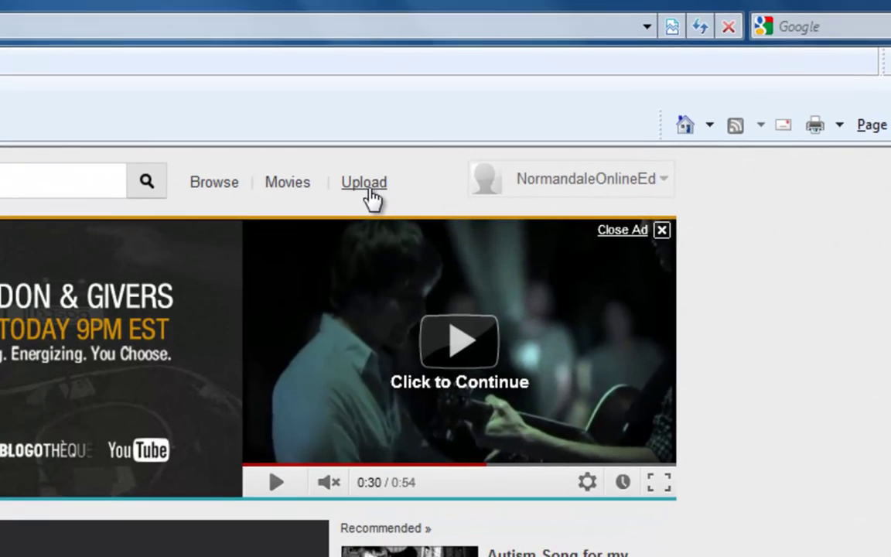
pyautogui.click(321, 210)
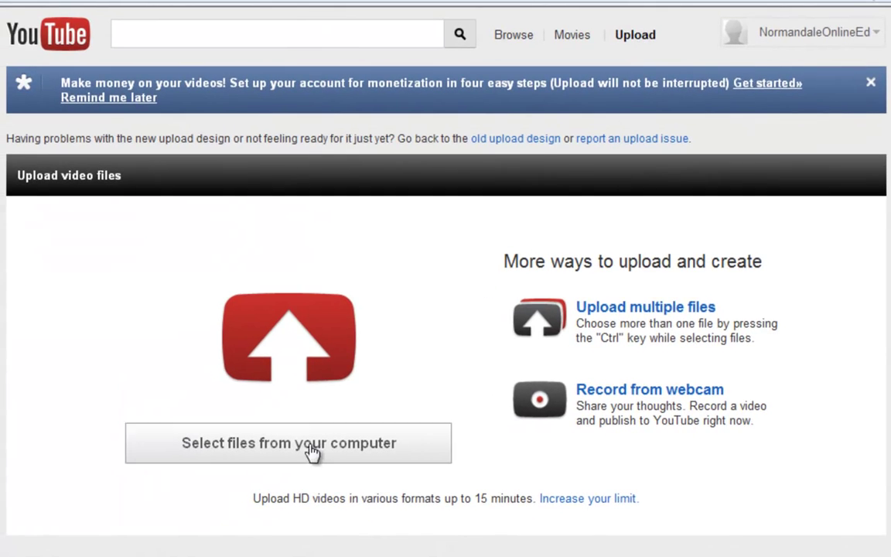
# Upload Importance Of Accessibility.wmv from the Desktop to YouTube
pyautogui.click(277, 461)
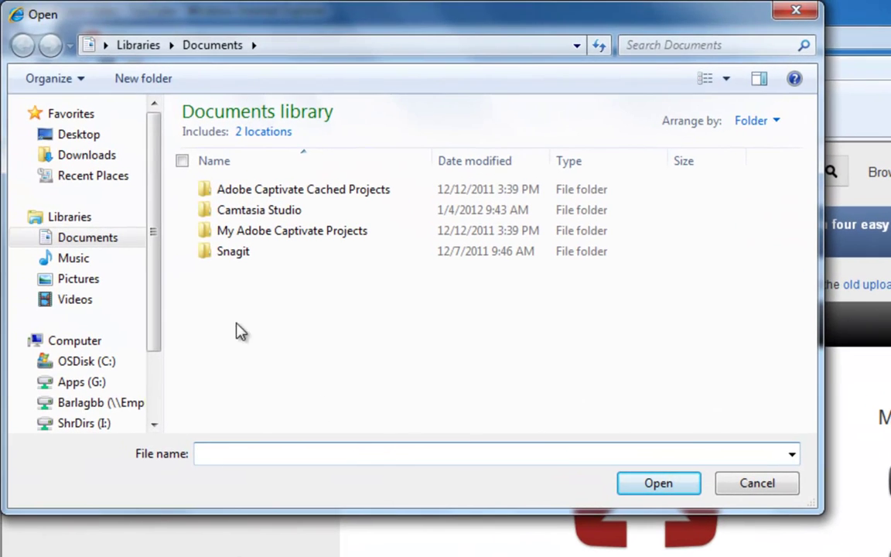
pyautogui.click(86, 139)
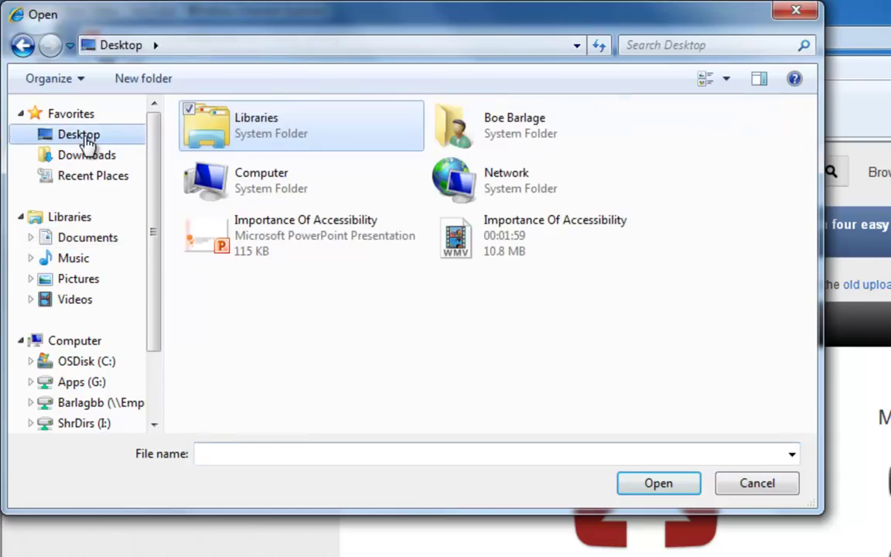
pyautogui.click(459, 245)
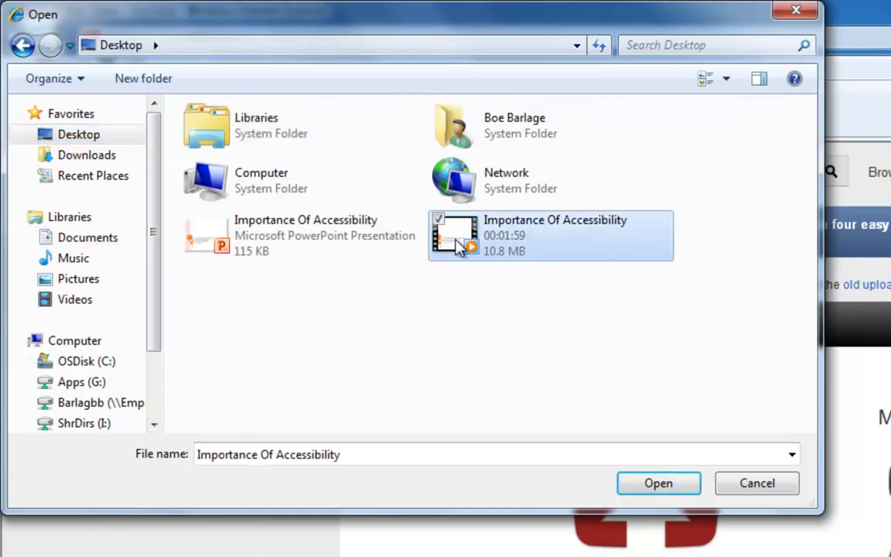
pyautogui.click(630, 488)
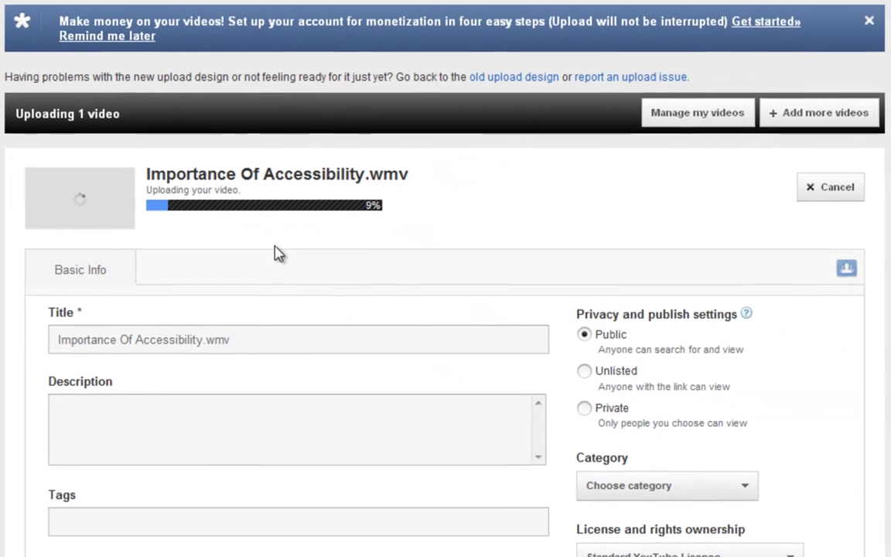
# Title the video 'The importance of accessibility' and add a description about why accessibility matters
pyautogui.click(243, 339)
pyautogui.moveTo(243, 339); pyautogui.dragTo(89, 344)
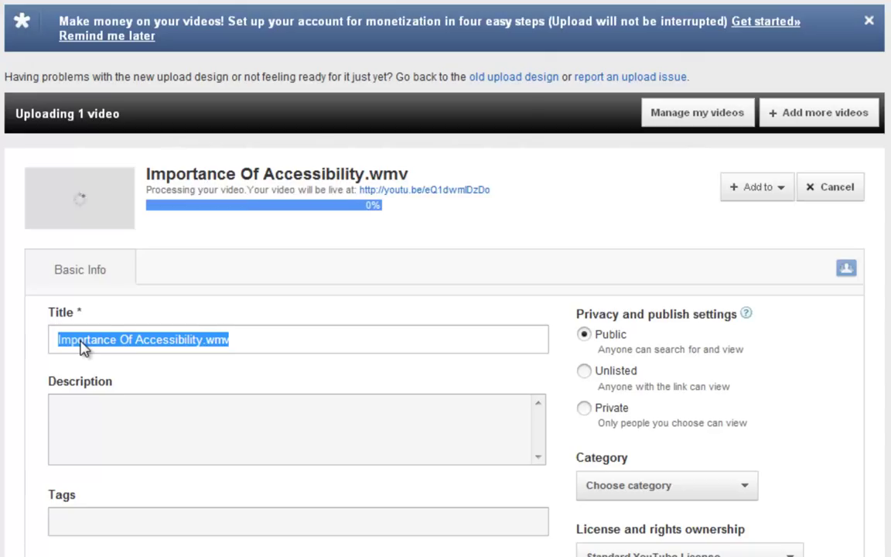
pyautogui.write('The importance of accessibility')
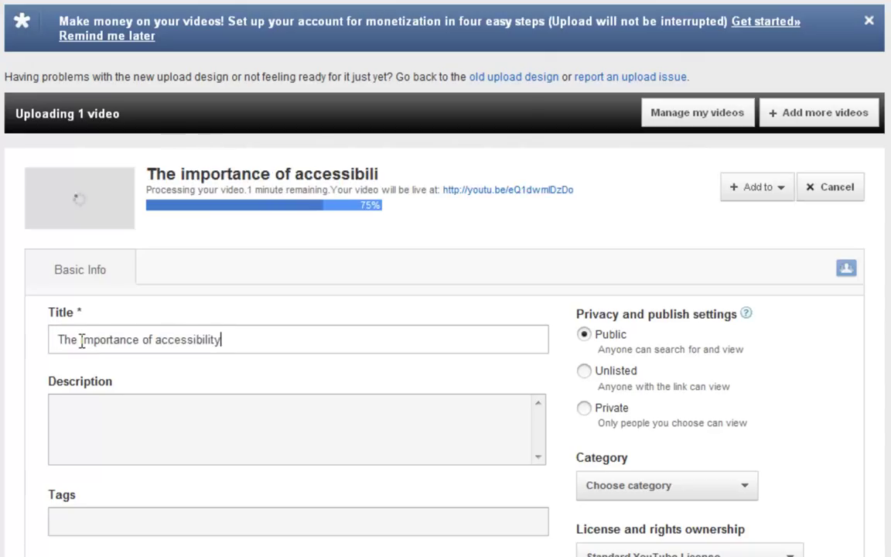
pyautogui.click(105, 410)
pyautogui.write('This video will explain some reasons why accessibility is so important.')
# Tag the video accessibility, screen readers, normandale community college
pyautogui.click(81, 521)
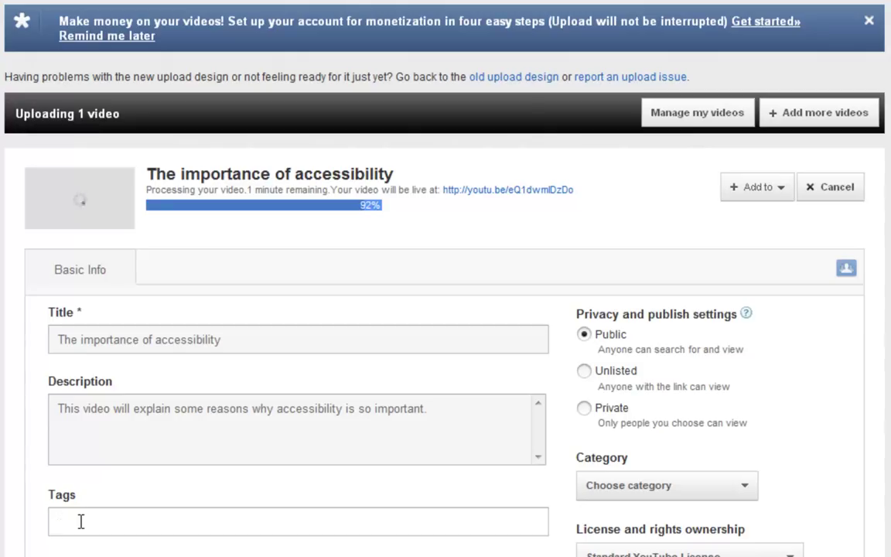
pyautogui.write('accessibility,')
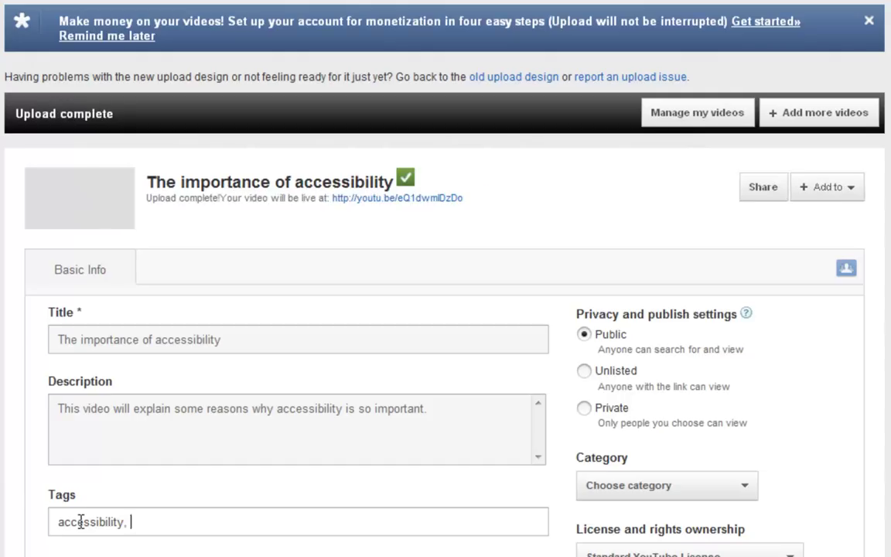
pyautogui.write('screen readers, normandale')
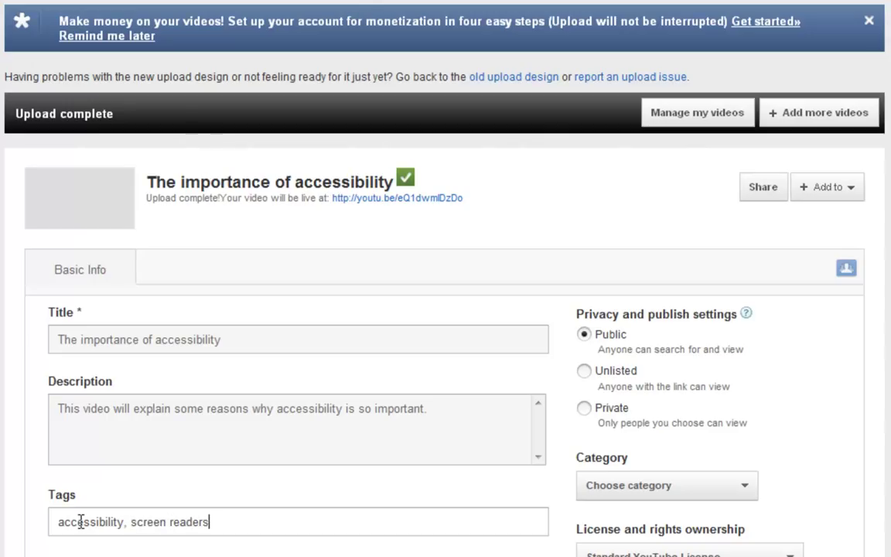
pyautogui.write(' community college')
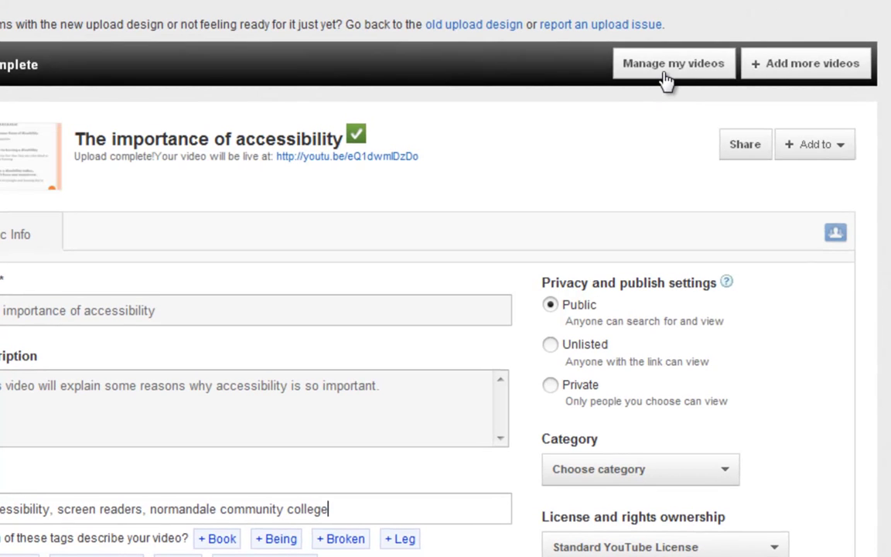
# In Manage my videos, open The importance of accessibility video at the top of the uploads
pyautogui.click(666, 80)
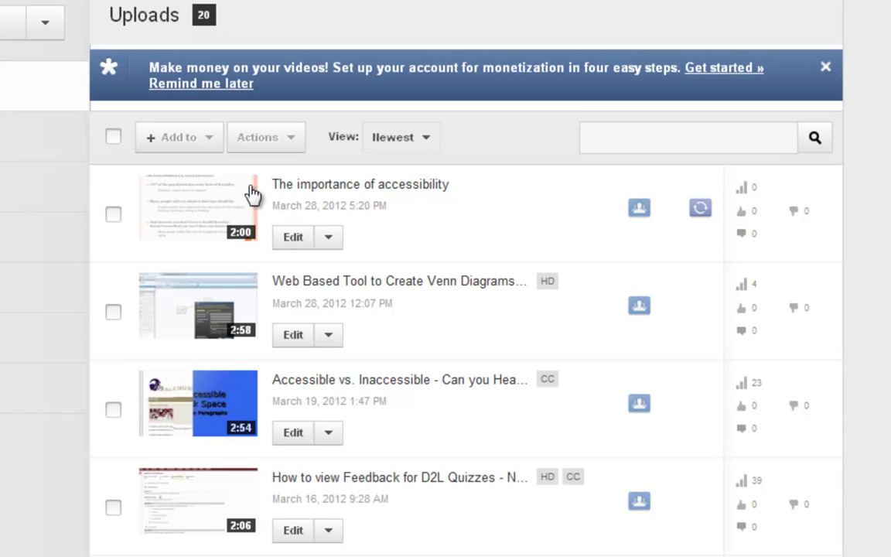
pyautogui.moveTo(204, 212)
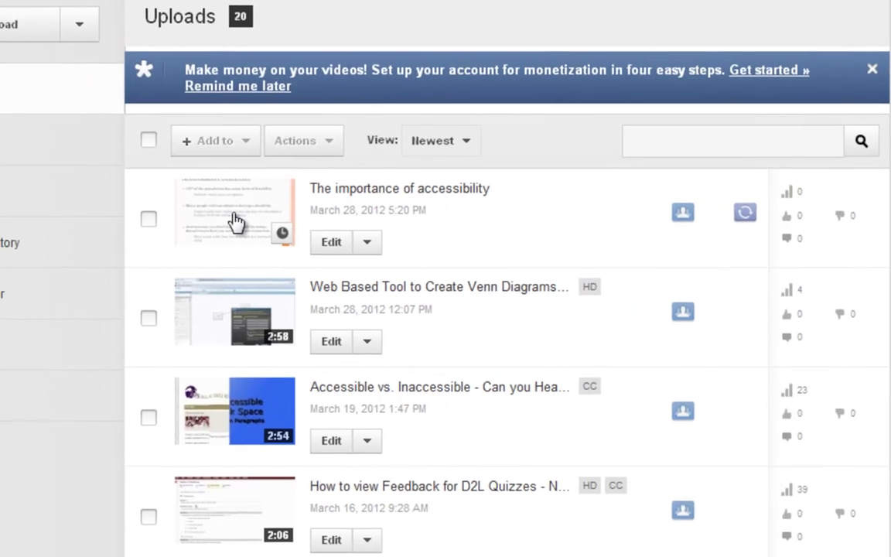
pyautogui.click(200, 216)
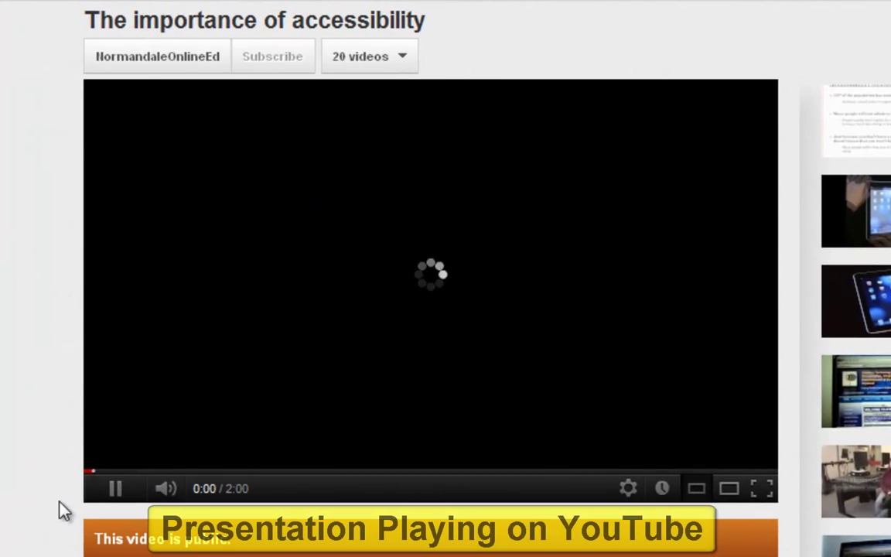